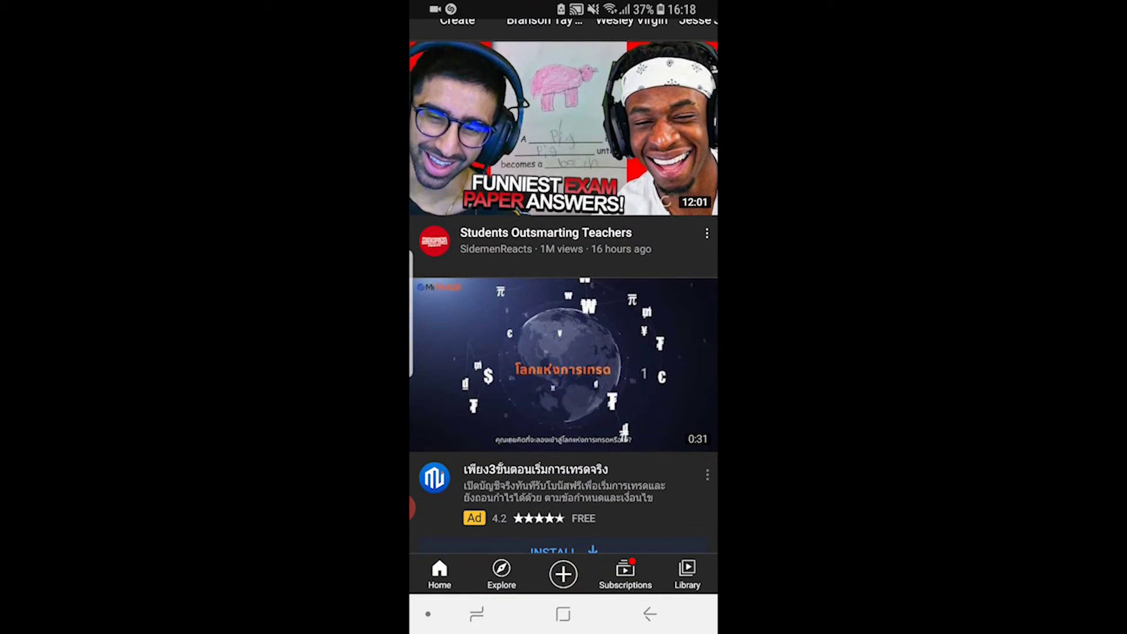
{"action": "scroll", "coordinate": [564, 353], "scroll_direction": "down", "scroll_amount": 5}
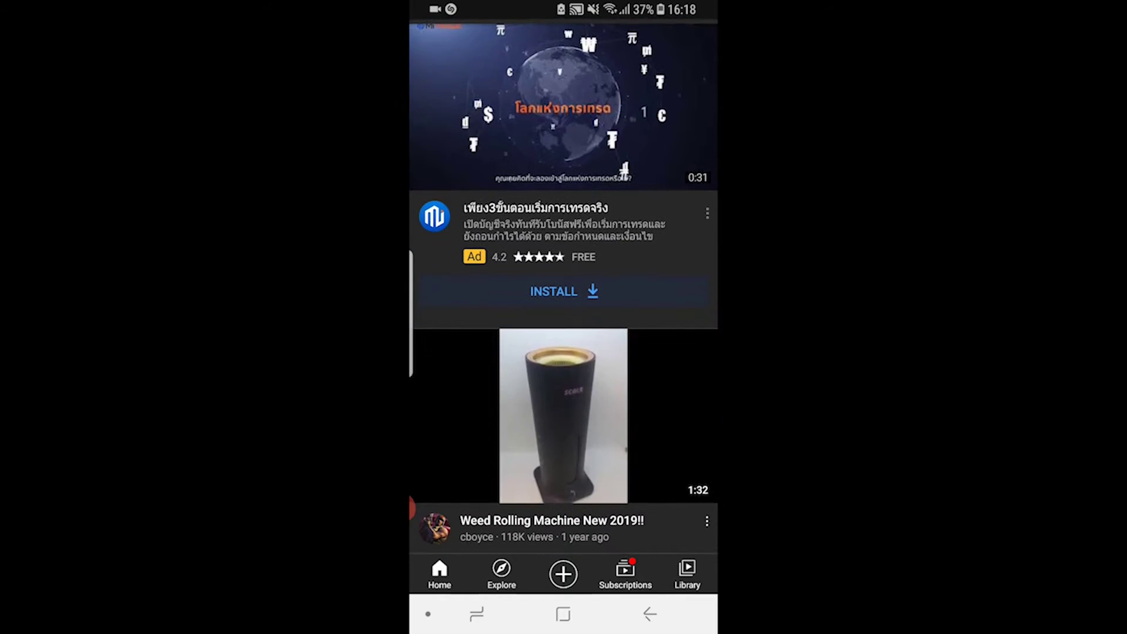
Leave the YouTube app for the home screen page with Chrome and bring up recent apps
{"action": "left_click", "coordinate": [563, 613]}
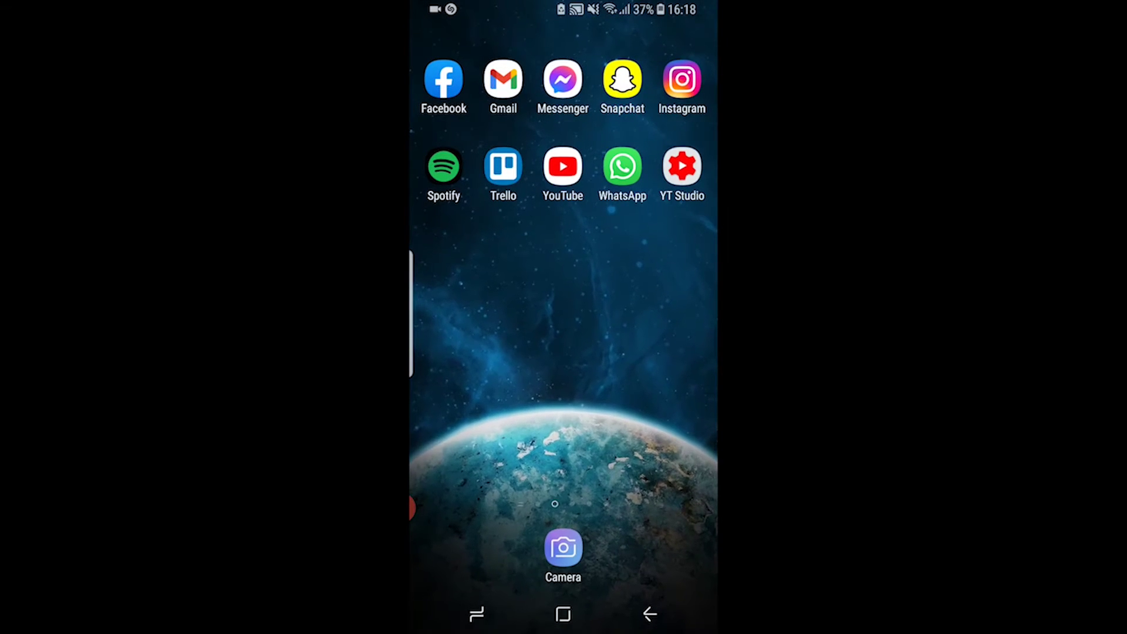
{"action": "left_click_drag", "start_coordinate": [476, 353], "coordinate": [670, 353]}
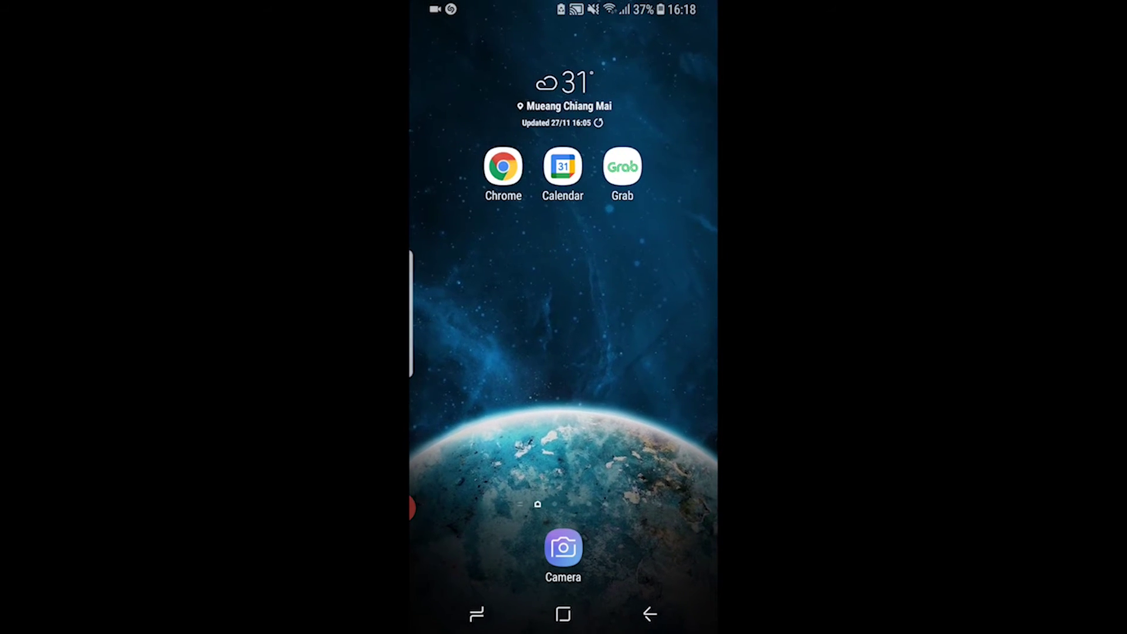
{"action": "left_click", "coordinate": [476, 614]}
Return to YouTube in Chrome and switch it to the desktop site via the browser menu
{"action": "left_click", "coordinate": [559, 292]}
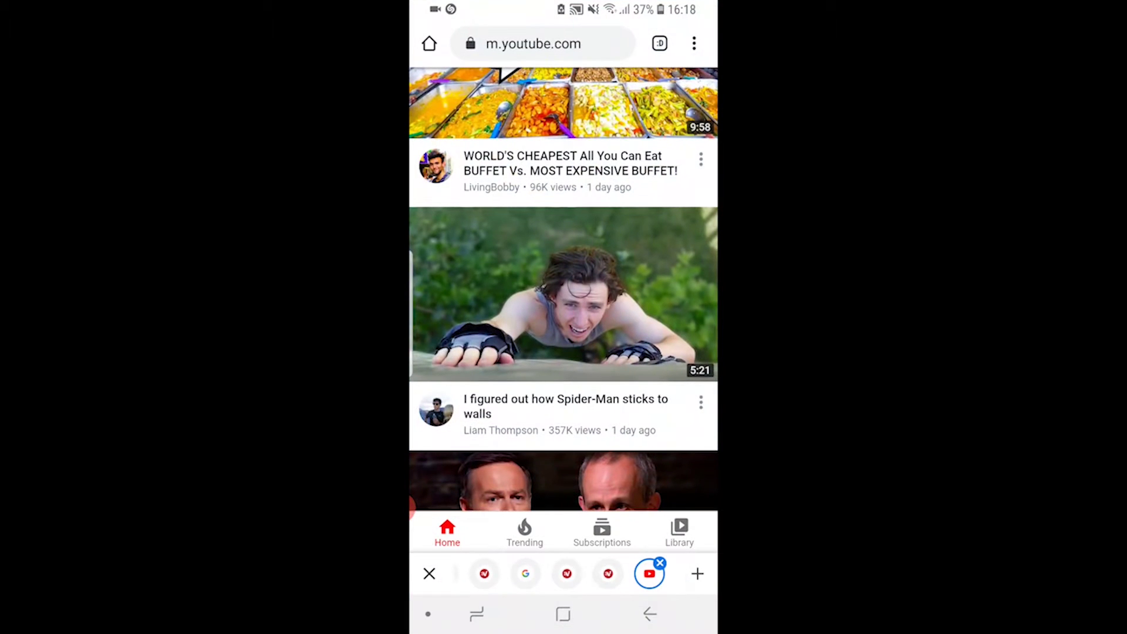
{"action": "scroll", "coordinate": [564, 291], "scroll_direction": "up", "scroll_amount": 3}
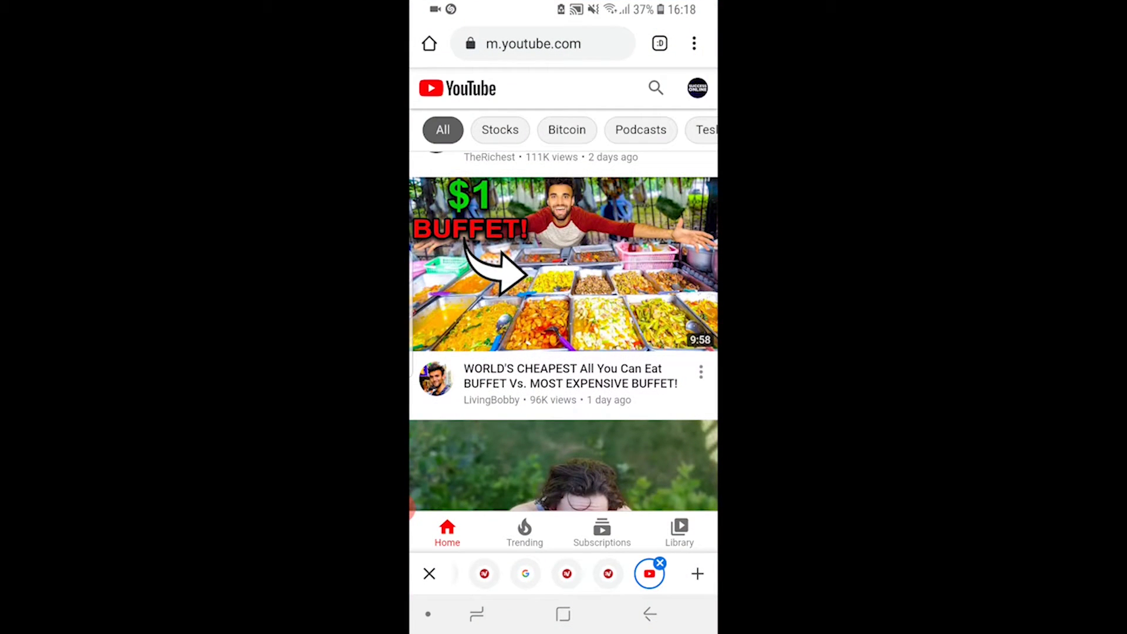
{"action": "scroll", "coordinate": [564, 334], "scroll_direction": "up", "scroll_amount": 2}
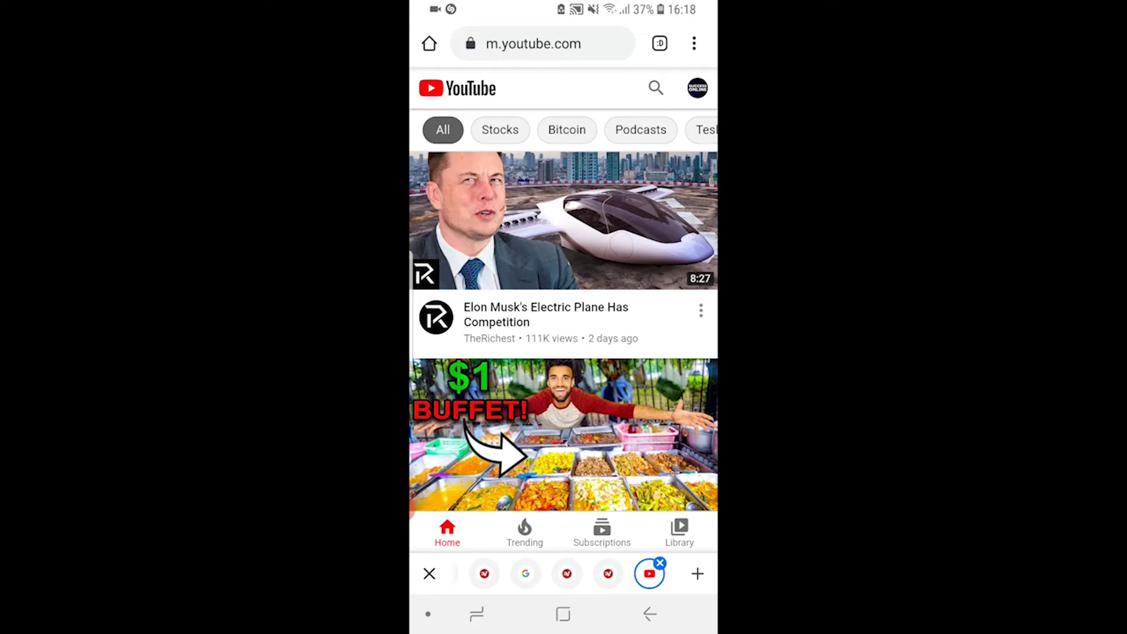
{"action": "left_click", "coordinate": [695, 43]}
{"action": "scroll", "coordinate": [599, 264], "scroll_direction": "down", "scroll_amount": 3}
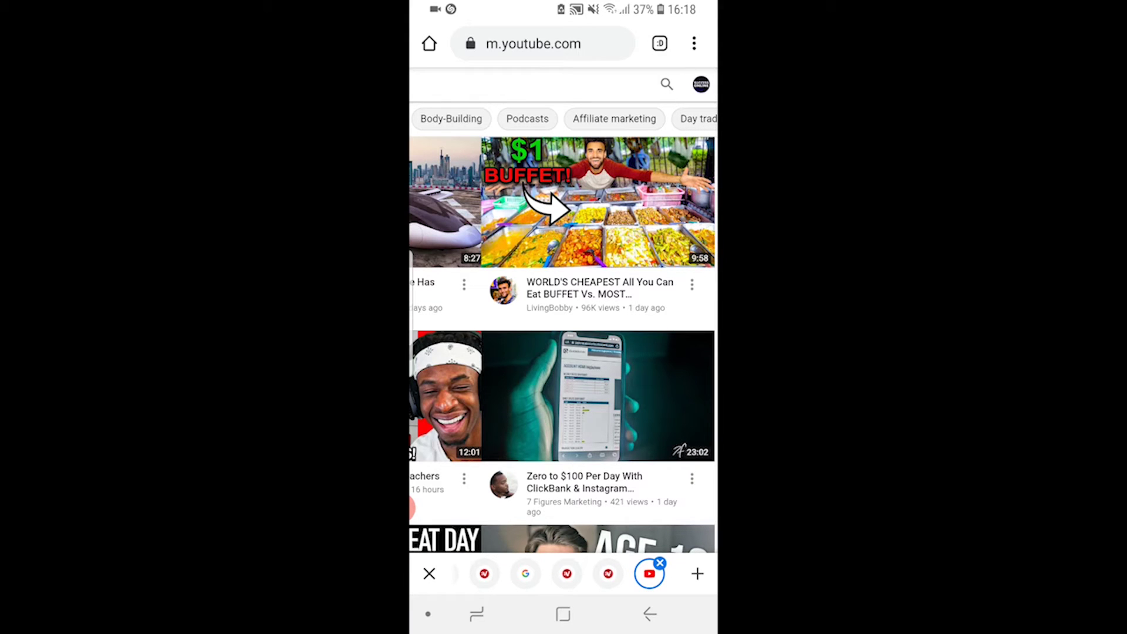
Open the YouTube account menu in Chrome and request the desktop site from browser options
{"action": "left_click", "coordinate": [701, 84]}
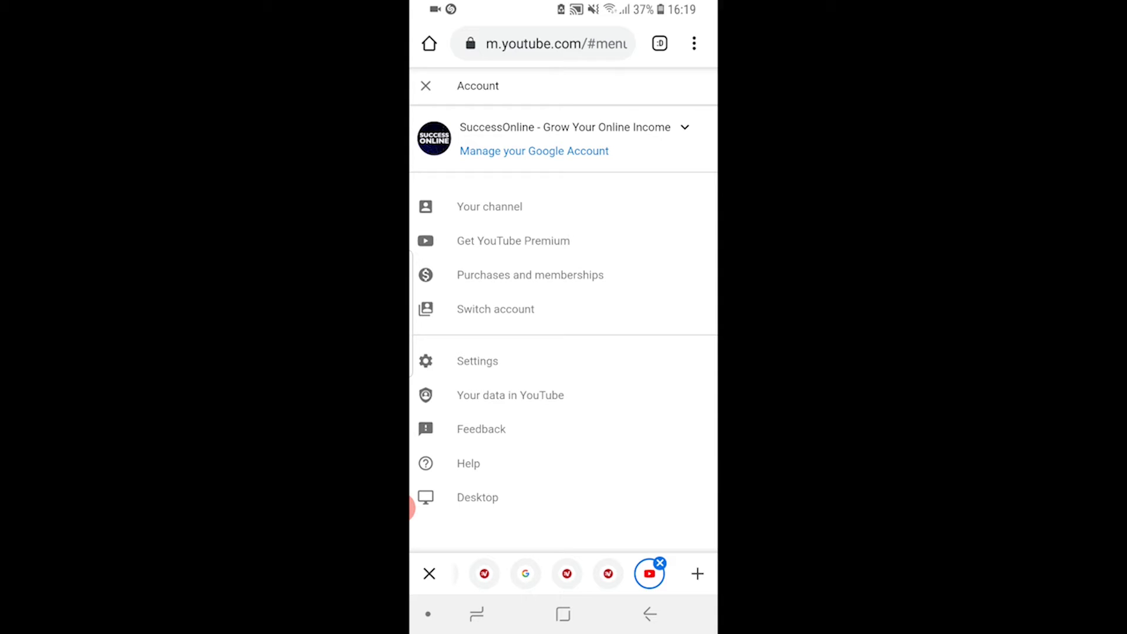
{"action": "left_click", "coordinate": [563, 614]}
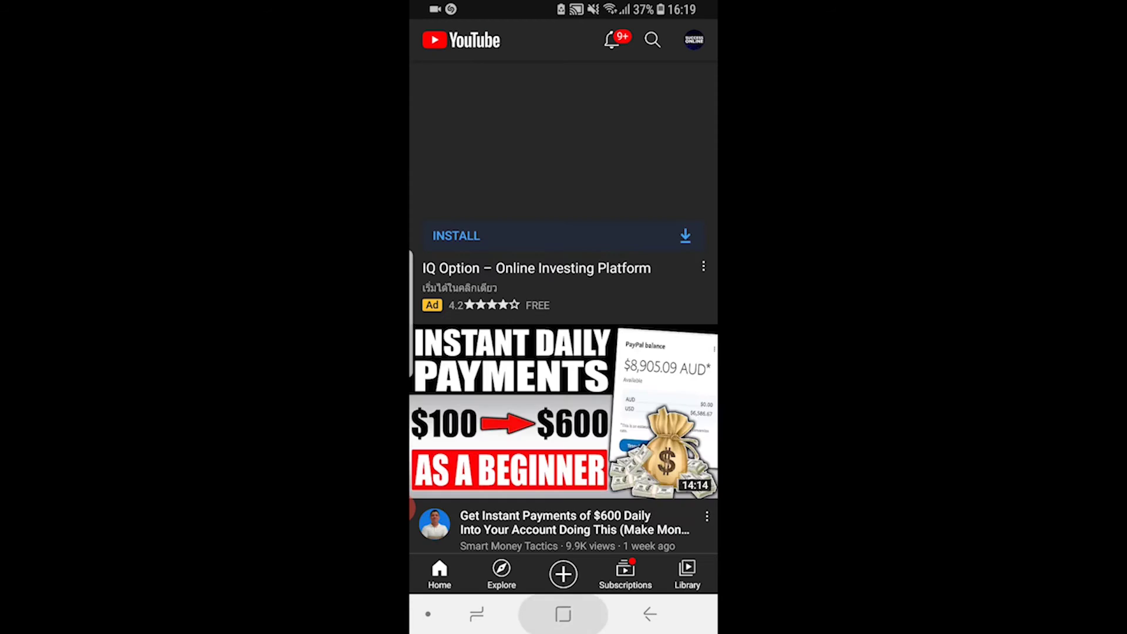
{"action": "left_click", "coordinate": [562, 614]}
{"action": "left_click", "coordinate": [477, 614]}
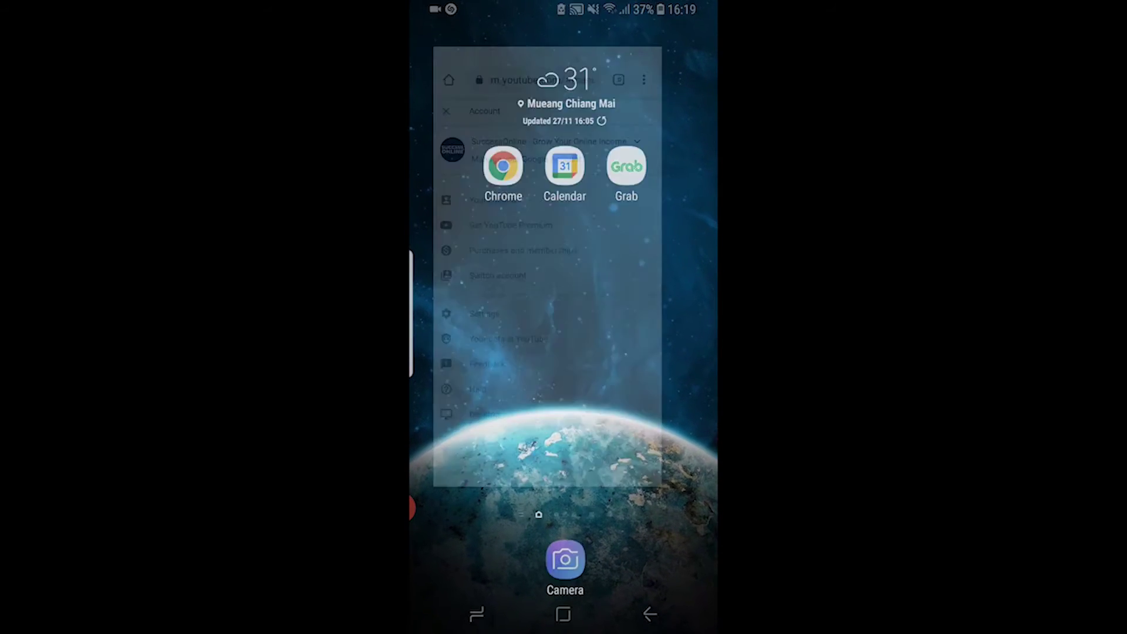
{"action": "left_click", "coordinate": [478, 497]}
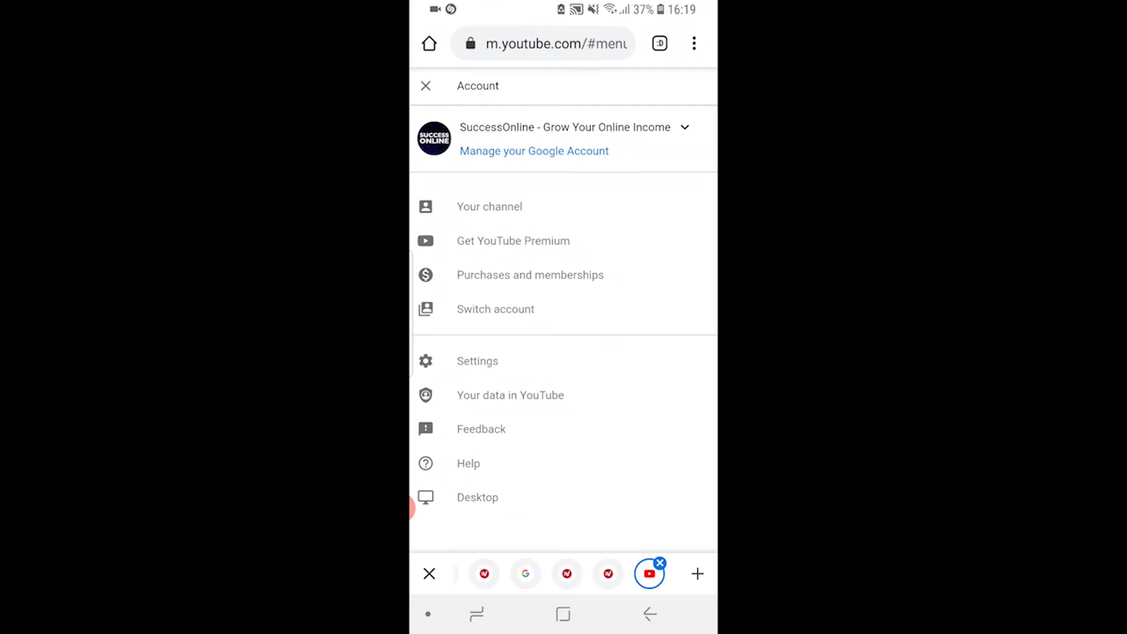
{"action": "left_click", "coordinate": [694, 43]}
{"action": "scroll", "coordinate": [599, 265], "scroll_direction": "down", "scroll_amount": 2}
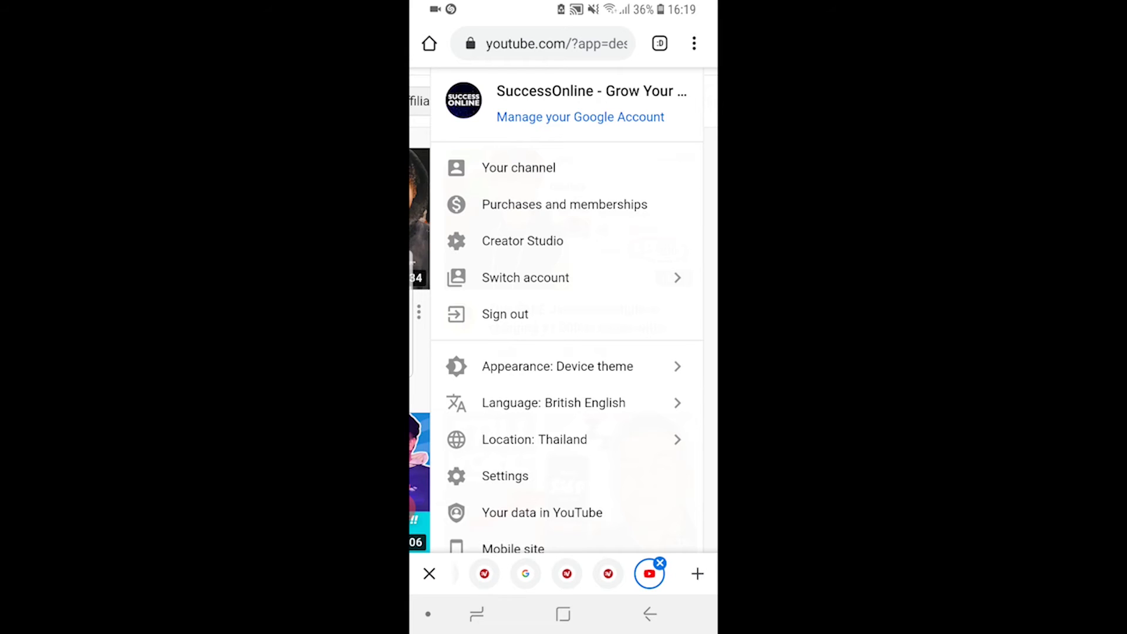
Open Creator Studio's Settings, choose Channel, and show the Advanced settings tab
{"action": "left_click", "coordinate": [523, 241]}
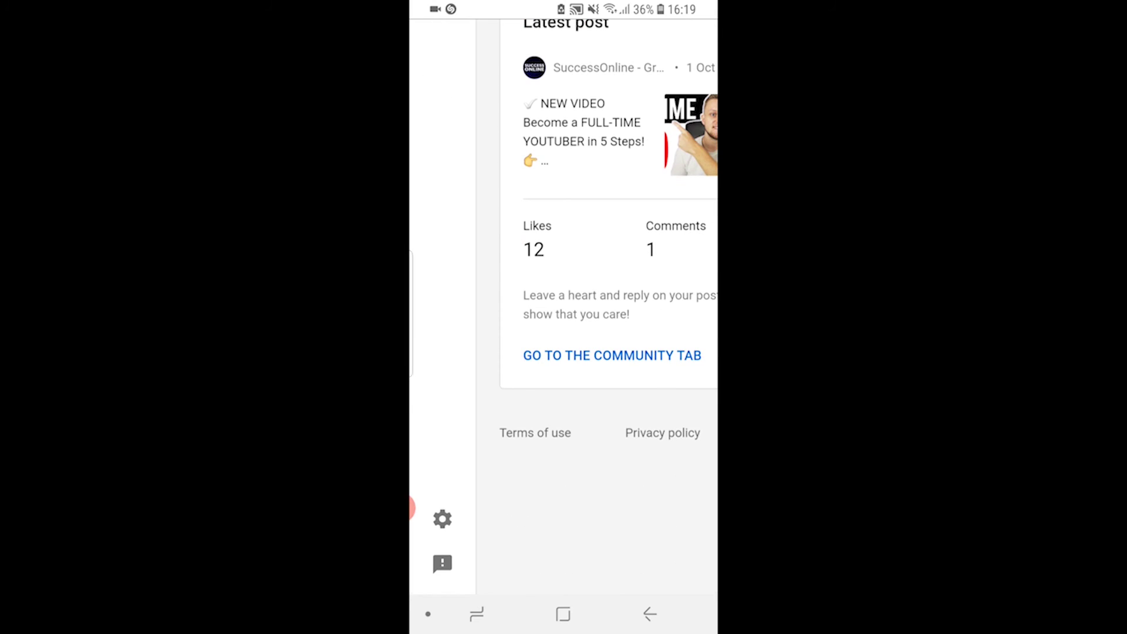
{"action": "left_click", "coordinate": [442, 519]}
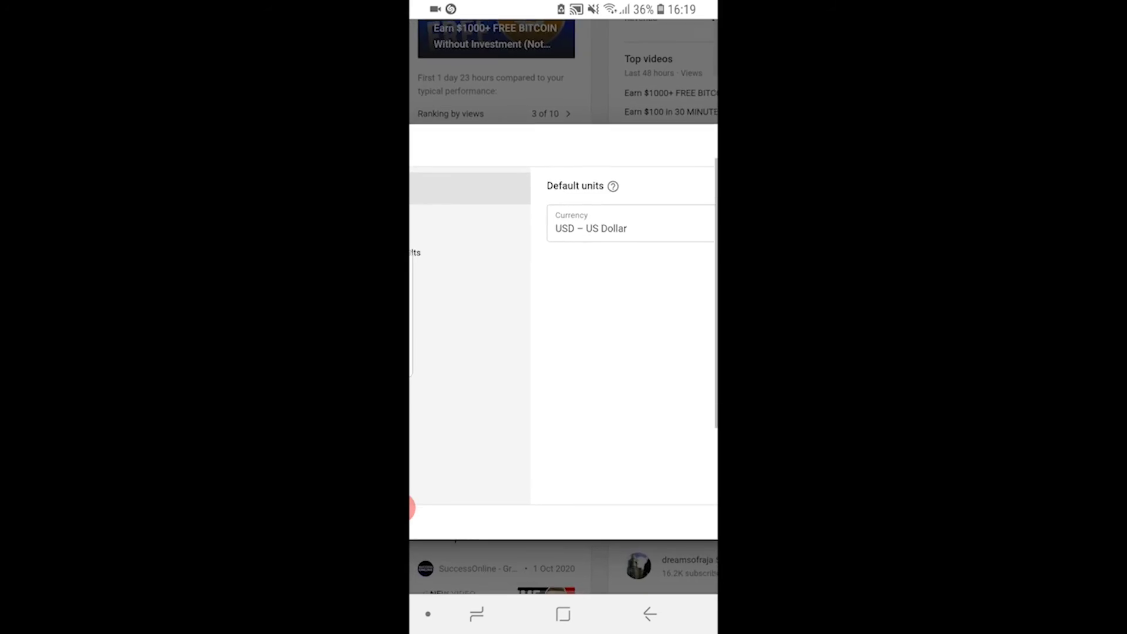
{"action": "left_click", "coordinate": [511, 211]}
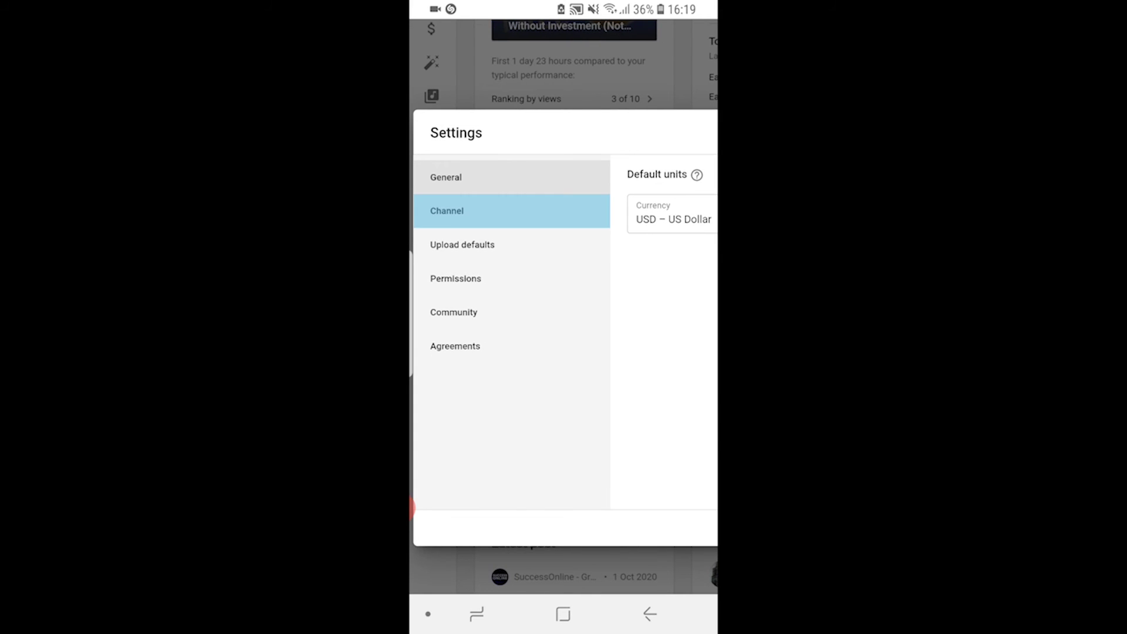
{"action": "scroll", "coordinate": [563, 353], "scroll_direction": "right", "scroll_amount": 3}
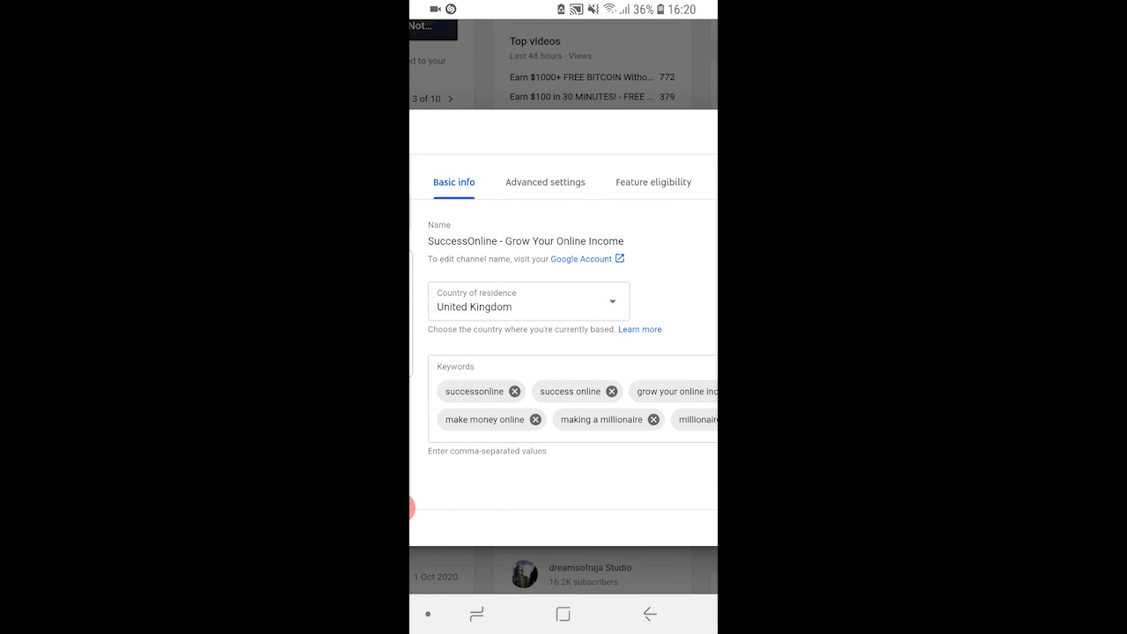
{"action": "left_click", "coordinate": [544, 181]}
{"action": "scroll", "coordinate": [564, 352], "scroll_direction": "down", "scroll_amount": 5}
{"action": "scroll", "coordinate": [564, 352], "scroll_direction": "down", "scroll_amount": 5}
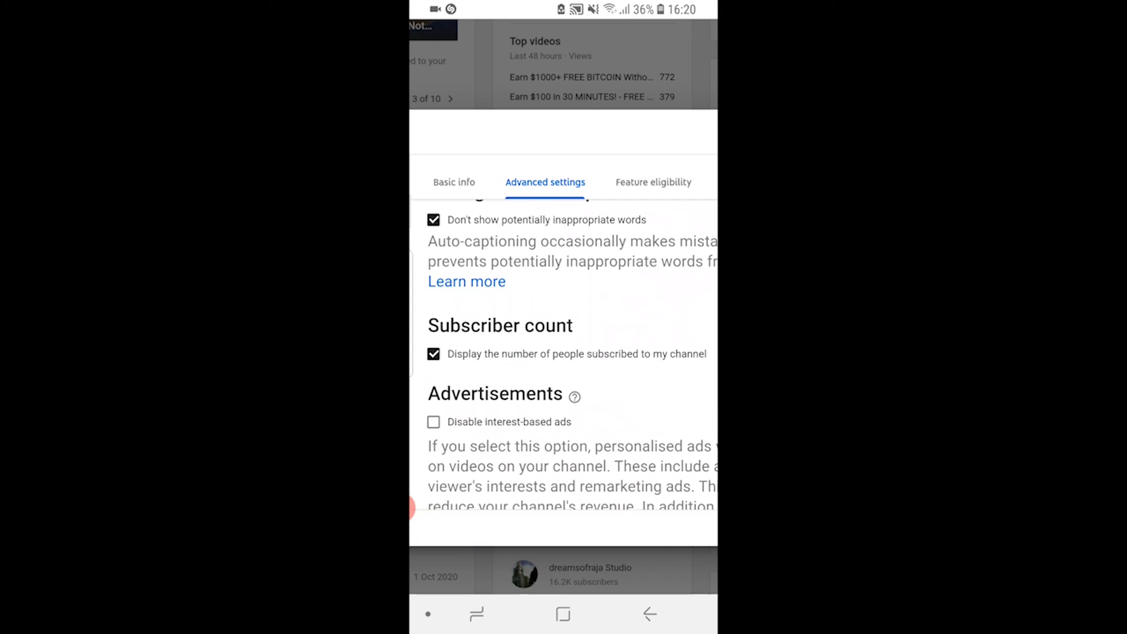
{"action": "scroll", "coordinate": [564, 353], "scroll_direction": "right", "scroll_amount": 3}
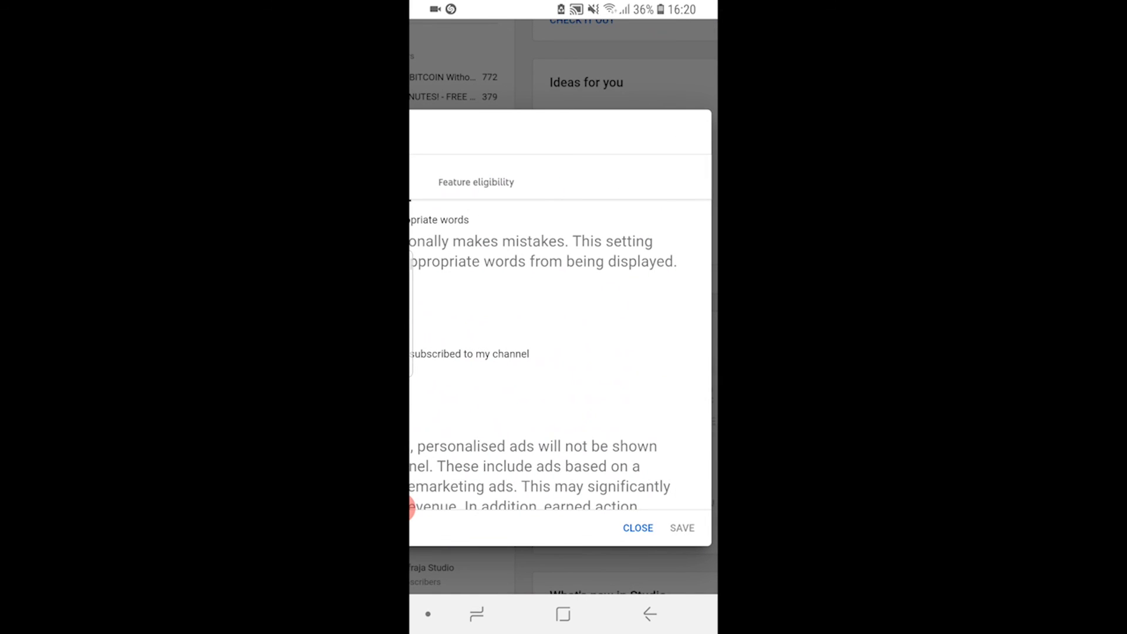